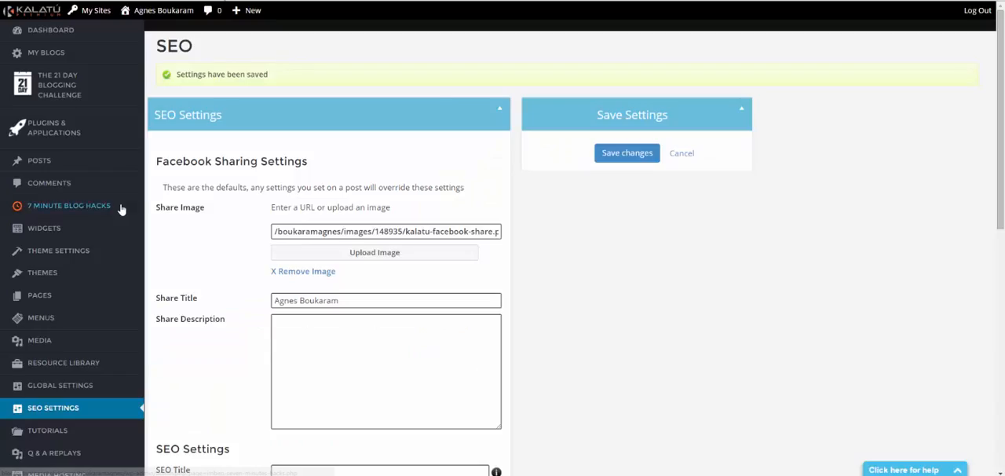
- Remove the current share image from the Facebook Sharing Settings
{"action": "scroll", "coordinate": [117, 222], "scroll_direction": "down", "scroll_amount": 3}
{"action": "scroll", "coordinate": [113, 253], "scroll_direction": "down", "scroll_amount": 2}
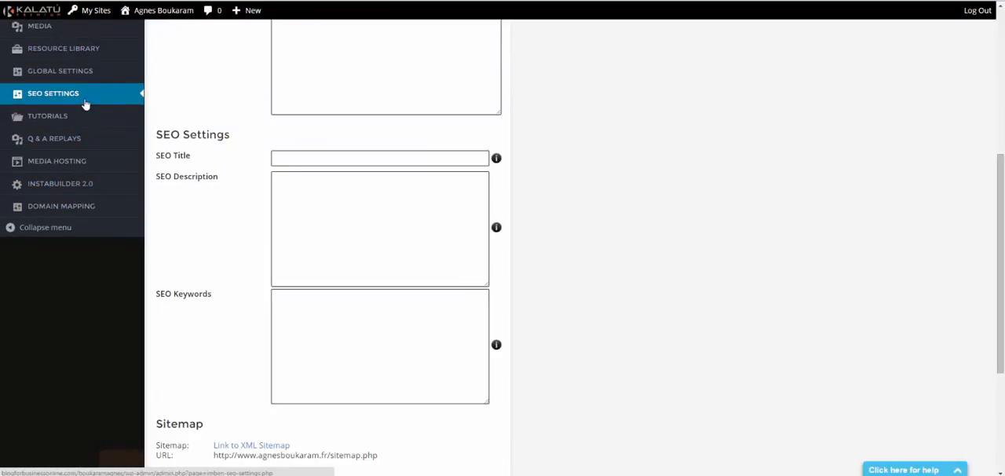
{"action": "scroll", "coordinate": [208, 208], "scroll_direction": "up", "scroll_amount": 5}
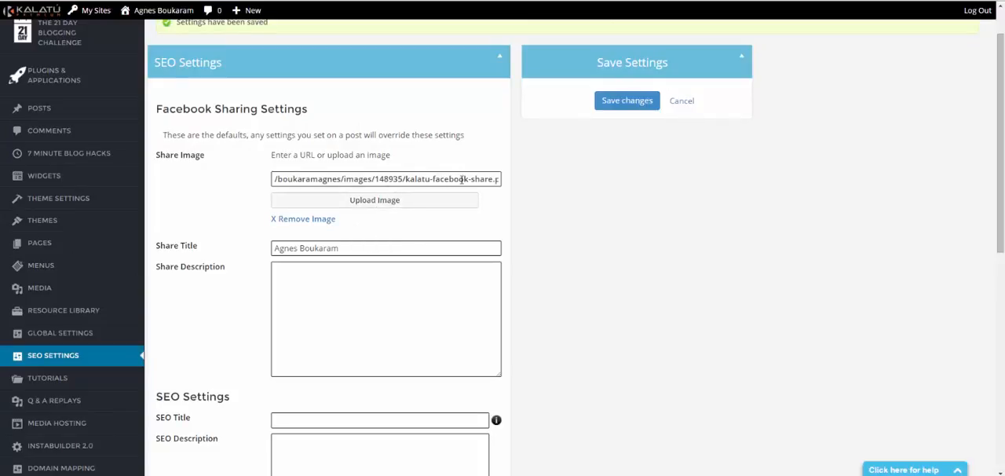
{"action": "left_click", "coordinate": [311, 222]}
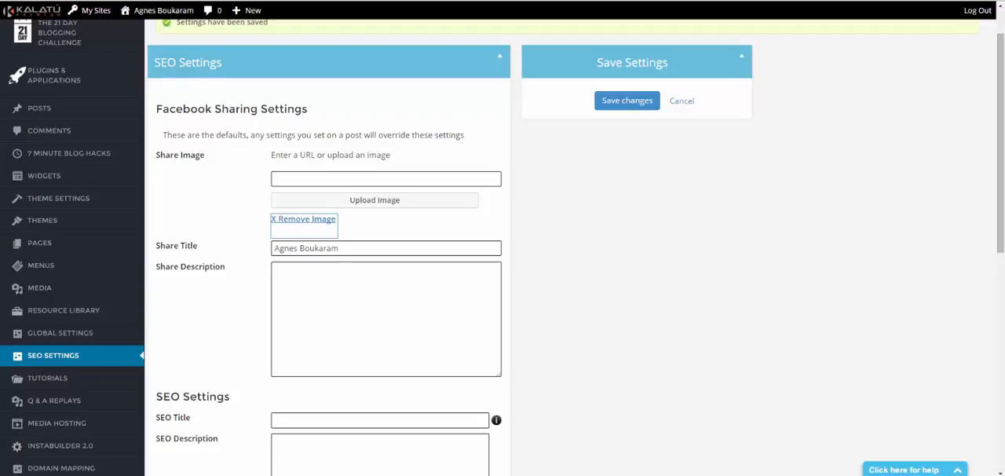
- Switch to File Explorer, open the Bureau folder and find kalatu-facebook-share.png among its PNG files
{"action": "key", "text": "super+e"}
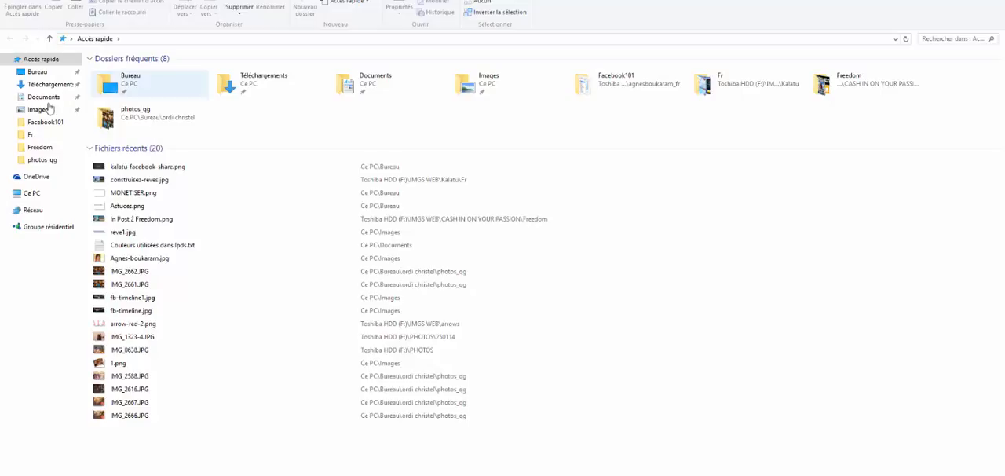
{"action": "left_click", "coordinate": [132, 86]}
{"action": "double_click", "coordinate": [133, 86]}
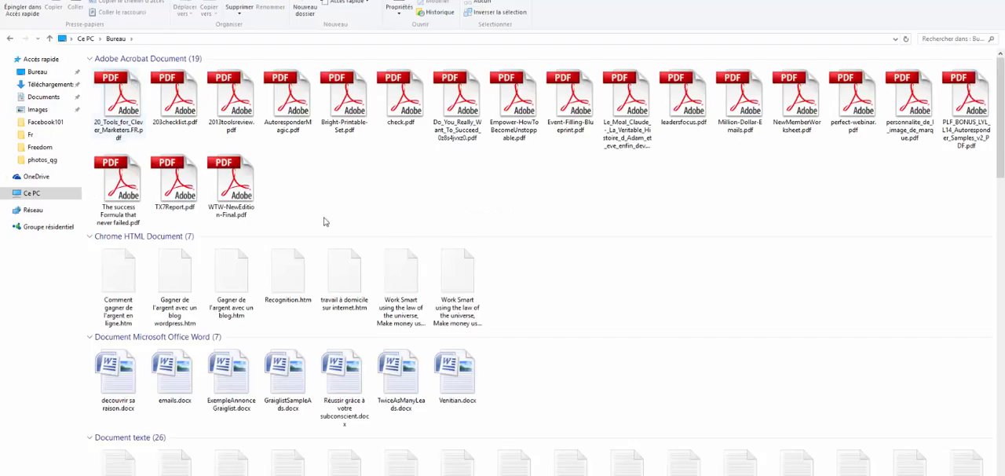
{"action": "scroll", "coordinate": [323, 227], "scroll_direction": "down", "scroll_amount": 10}
{"action": "scroll", "coordinate": [327, 238], "scroll_direction": "down", "scroll_amount": 5}
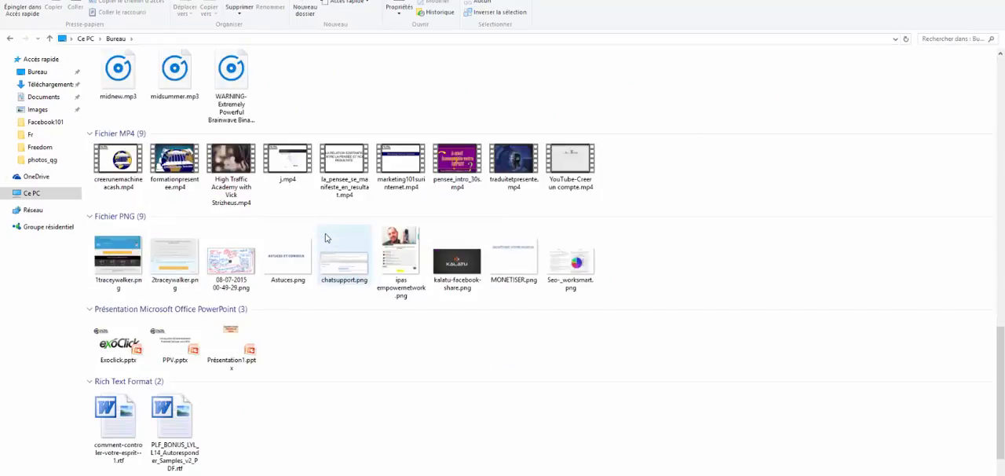
- Open kalatu-facebook-share.png in Adobe Photoshop CS4
{"action": "right_click", "coordinate": [454, 268]}
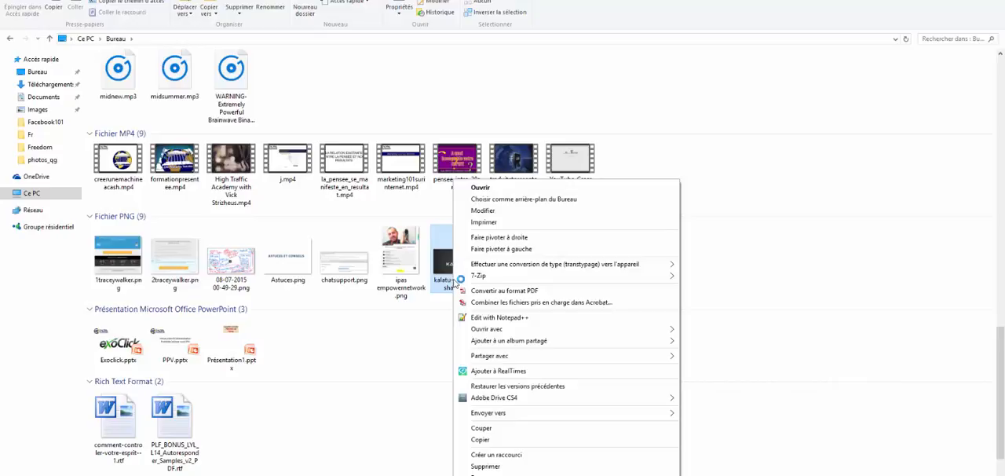
{"action": "mouse_move", "coordinate": [468, 359]}
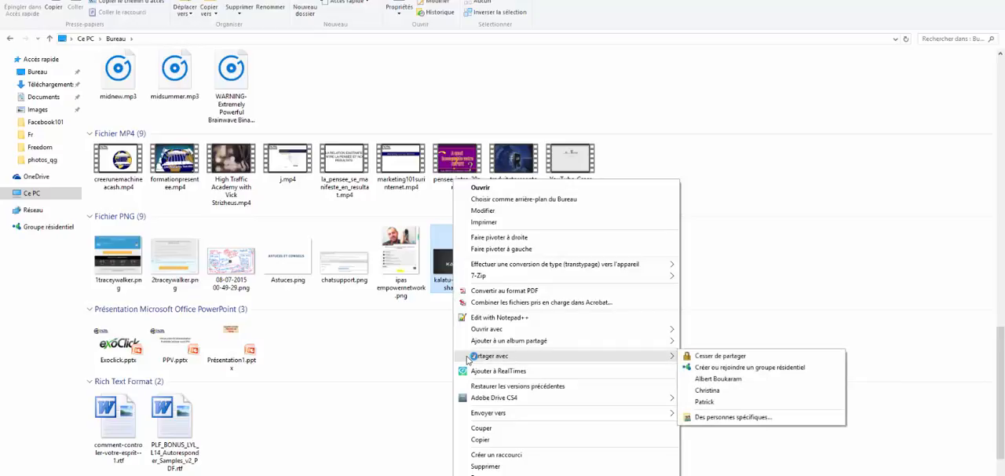
{"action": "mouse_move", "coordinate": [487, 334]}
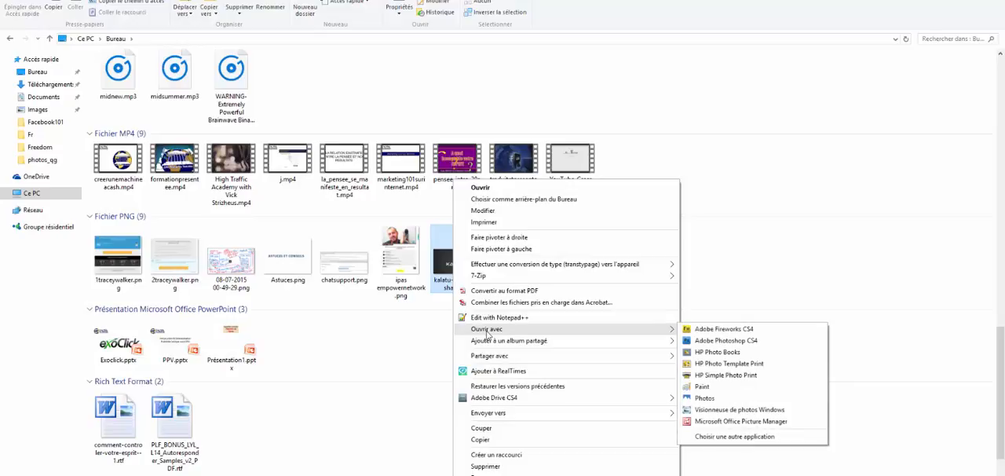
{"action": "left_click", "coordinate": [733, 342]}
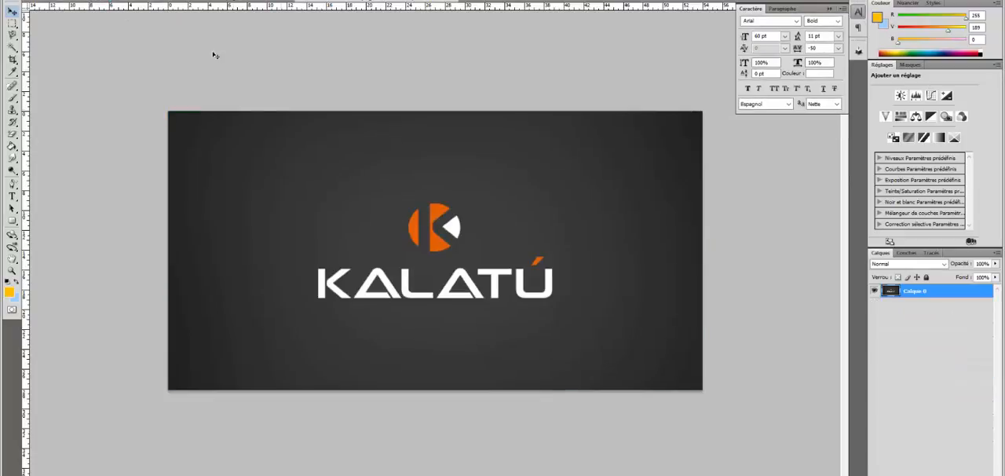
- Check the Kalatu image's pixel dimensions in the image size settings without changing them
{"action": "left_click", "coordinate": [91, 1]}
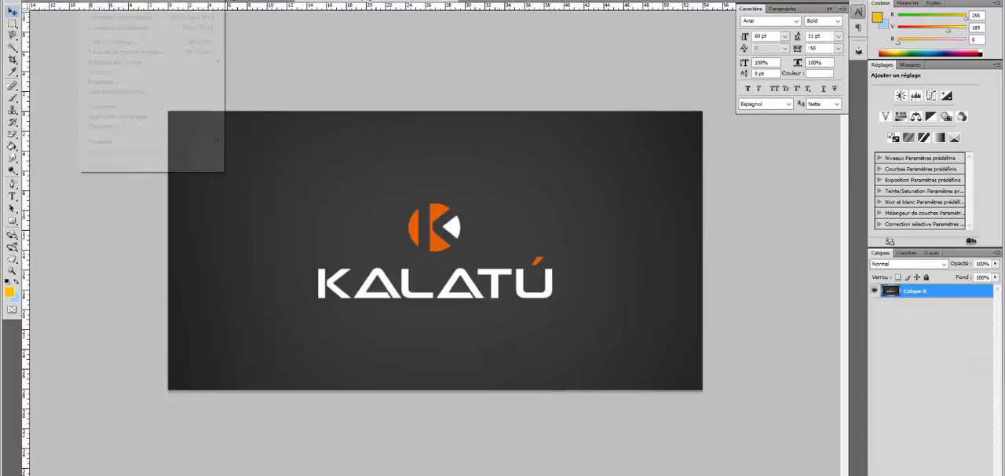
{"action": "left_click", "coordinate": [118, 47]}
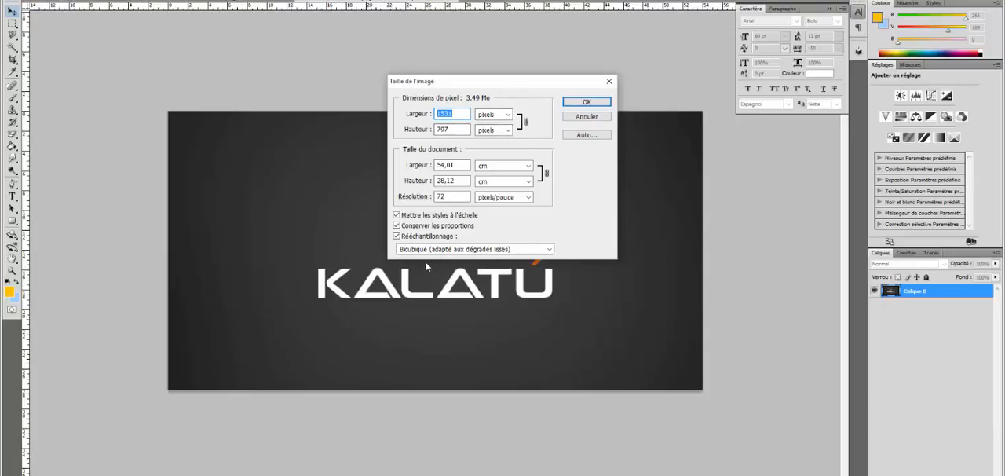
{"action": "left_click", "coordinate": [585, 116]}
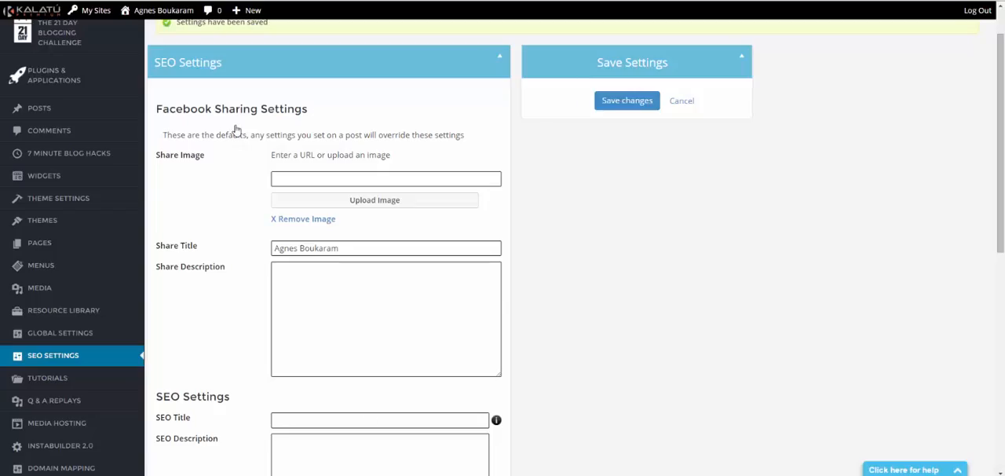
- Back in the blog's SEO settings, set construisez-reves.jpg from the media library as the Facebook share image and save the changes
{"action": "left_click", "coordinate": [306, 220]}
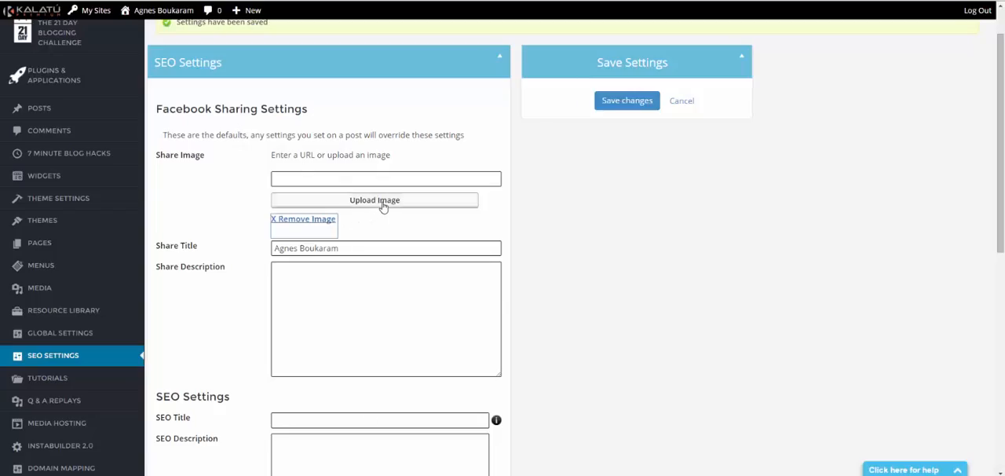
{"action": "left_click", "coordinate": [383, 205]}
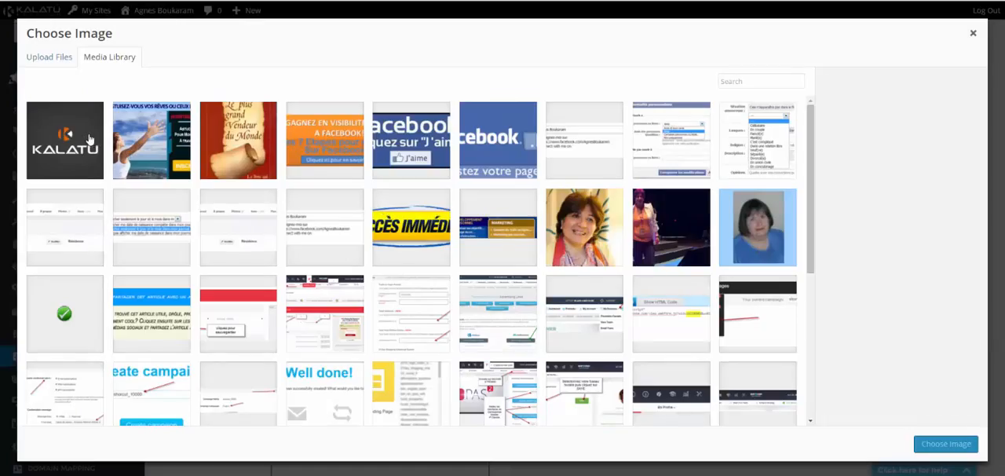
{"action": "left_click", "coordinate": [124, 140]}
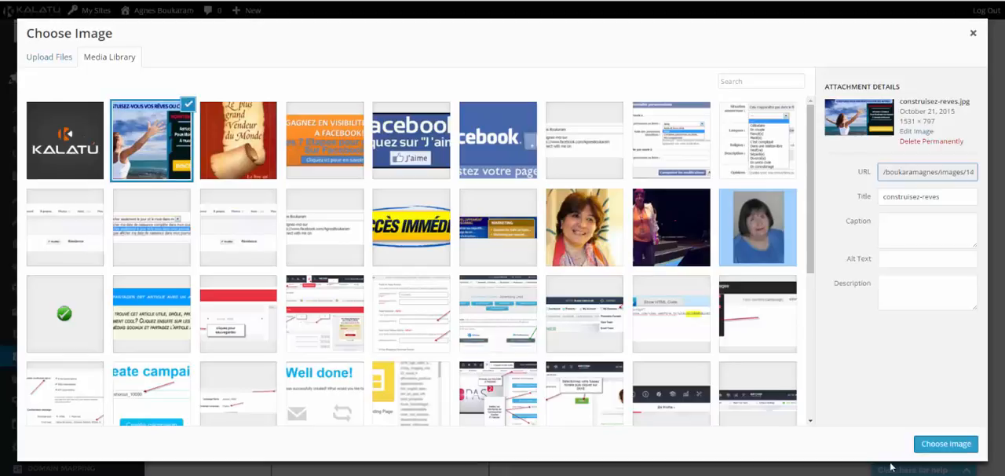
{"action": "left_click", "coordinate": [931, 446]}
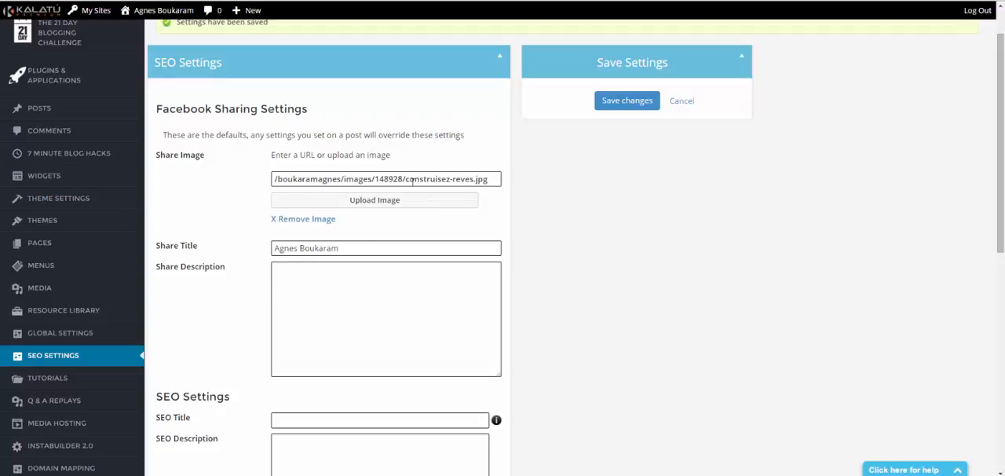
{"action": "left_click", "coordinate": [624, 106]}
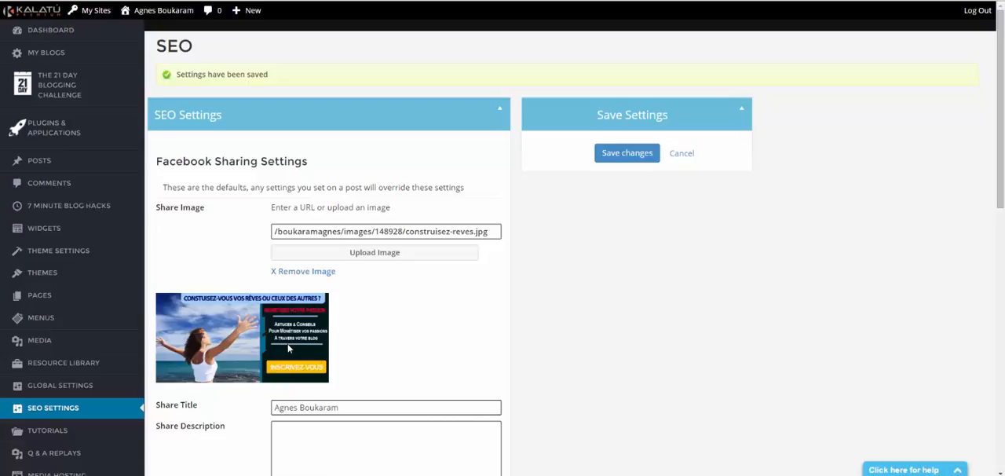
- Start a new post and examine its Facebook Sharing Settings, featured image and single view options
{"action": "mouse_move", "coordinate": [29, 163]}
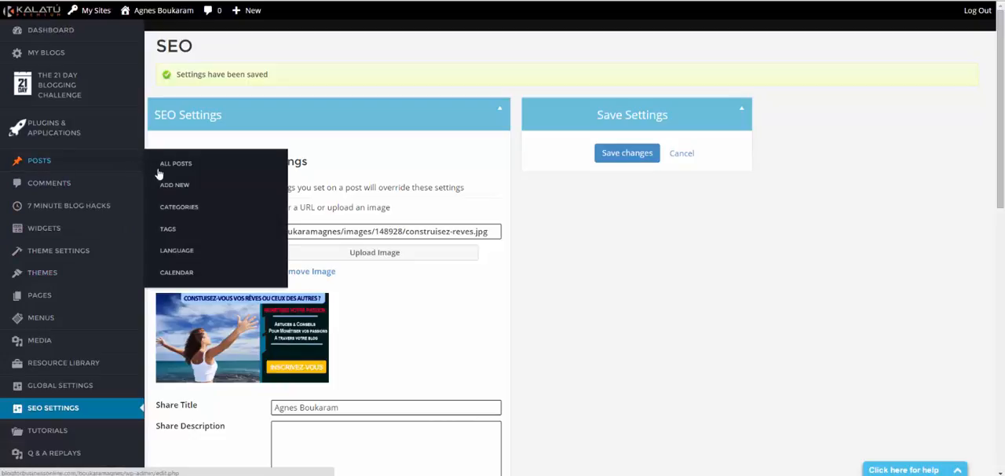
{"action": "left_click", "coordinate": [171, 189]}
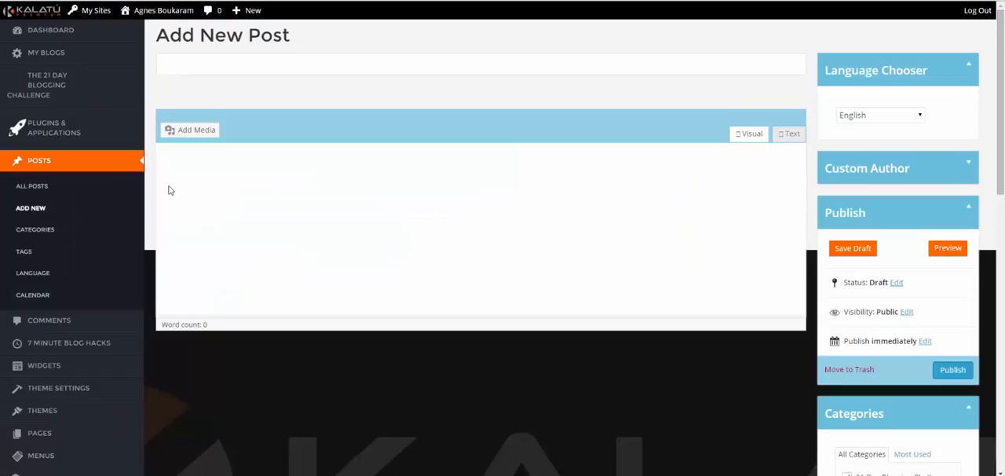
{"action": "scroll", "coordinate": [951, 276], "scroll_direction": "down", "scroll_amount": 10}
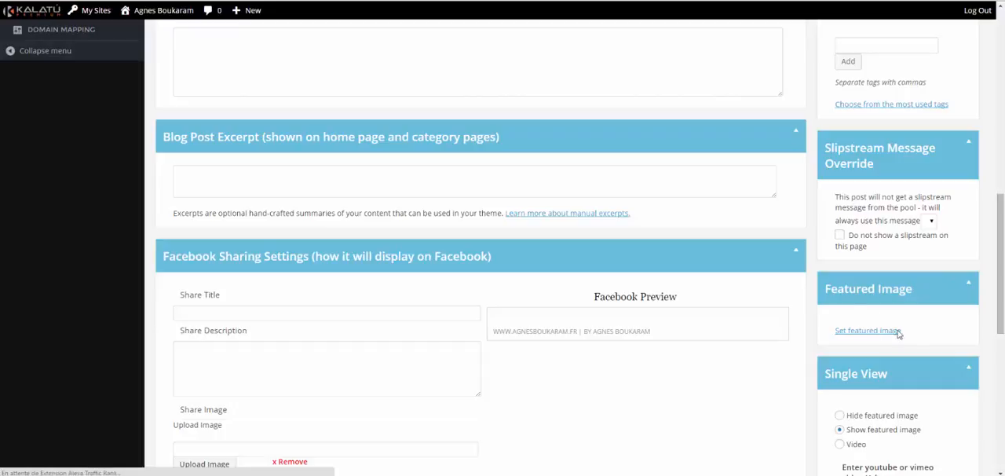
{"action": "scroll", "coordinate": [874, 336], "scroll_direction": "up", "scroll_amount": 7}
{"action": "scroll", "coordinate": [892, 292], "scroll_direction": "down", "scroll_amount": 3}
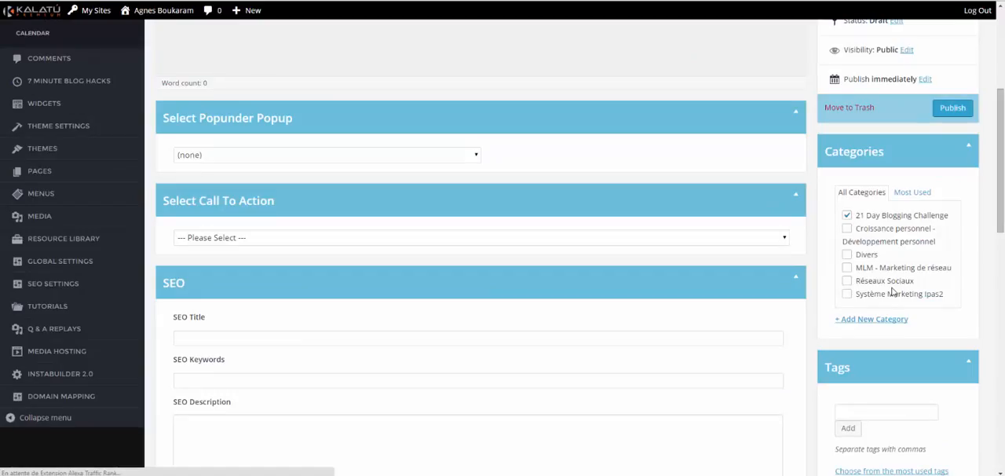
{"action": "scroll", "coordinate": [893, 289], "scroll_direction": "down", "scroll_amount": 1}
{"action": "scroll", "coordinate": [887, 252], "scroll_direction": "down", "scroll_amount": 7}
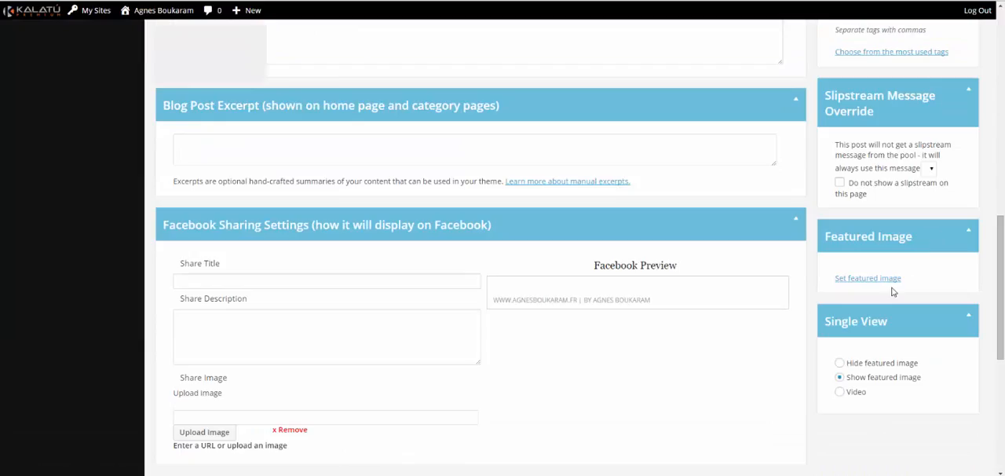
{"action": "scroll", "coordinate": [862, 226], "scroll_direction": "down", "scroll_amount": 1}
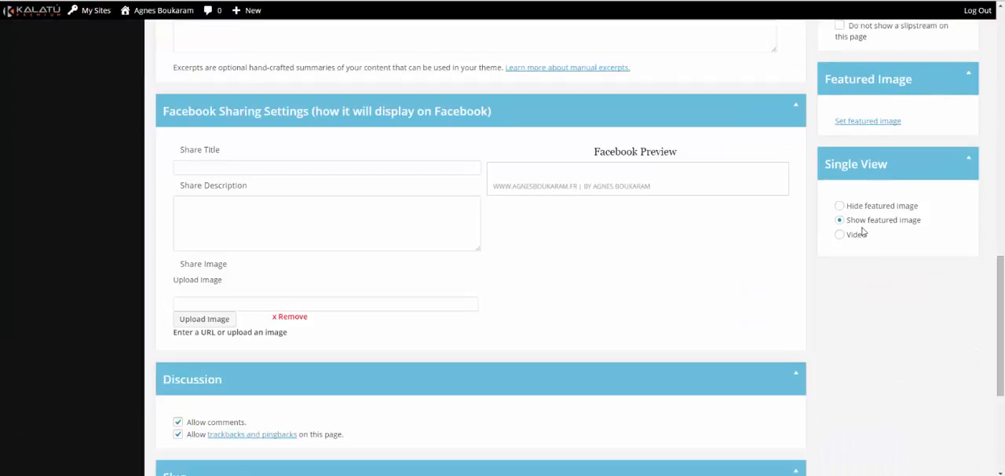
{"action": "scroll", "coordinate": [607, 161], "scroll_direction": "up", "scroll_amount": 1}
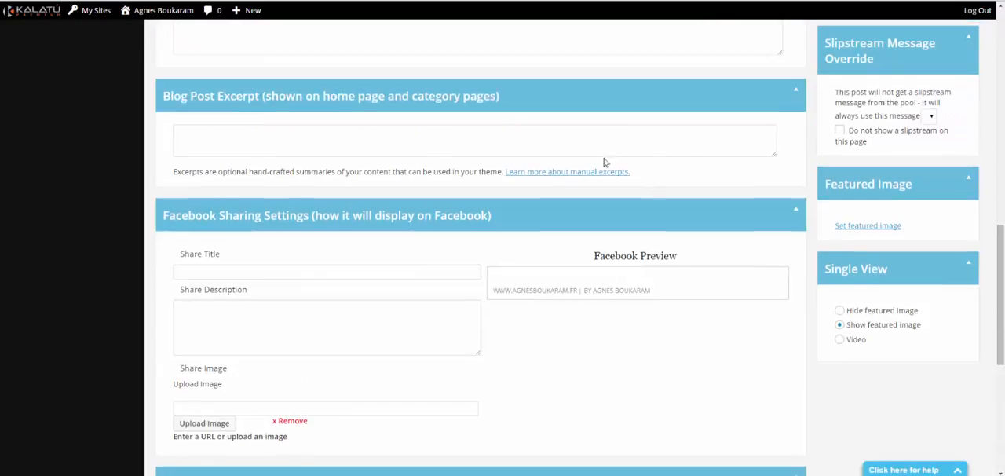
{"action": "scroll", "coordinate": [549, 220], "scroll_direction": "up", "scroll_amount": 2}
{"action": "scroll", "coordinate": [409, 235], "scroll_direction": "up", "scroll_amount": 4}
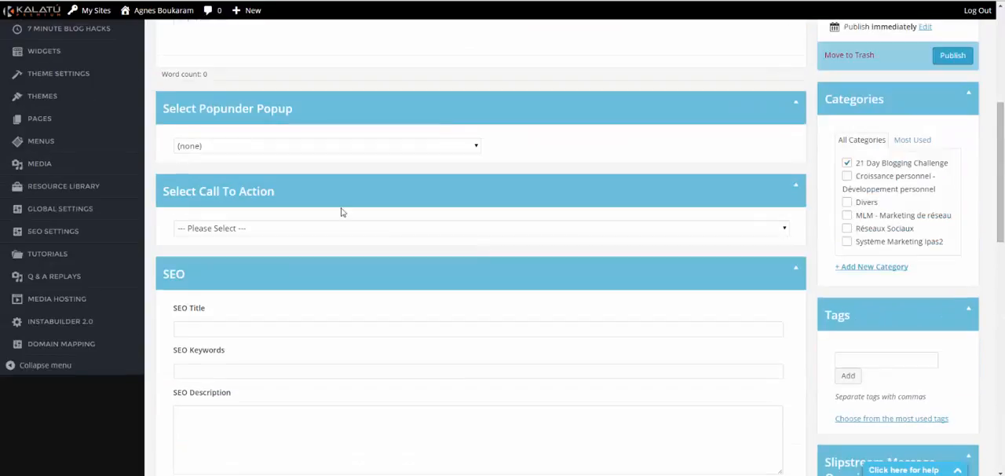
- Return to the blog's SEO settings page
{"action": "mouse_move", "coordinate": [62, 312]}
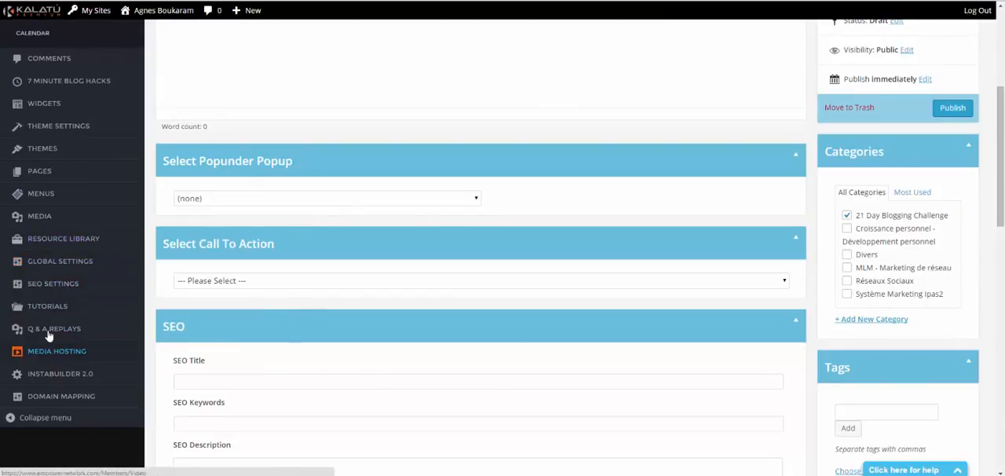
{"action": "left_click", "coordinate": [56, 292]}
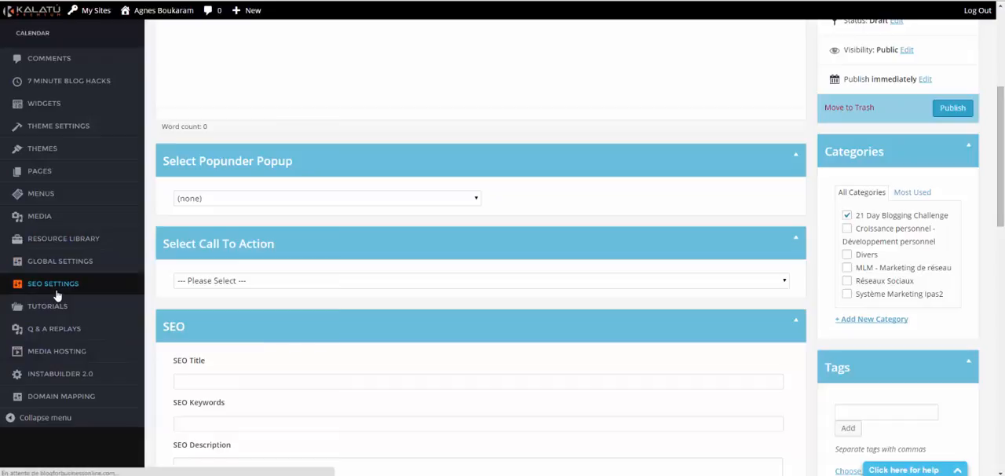